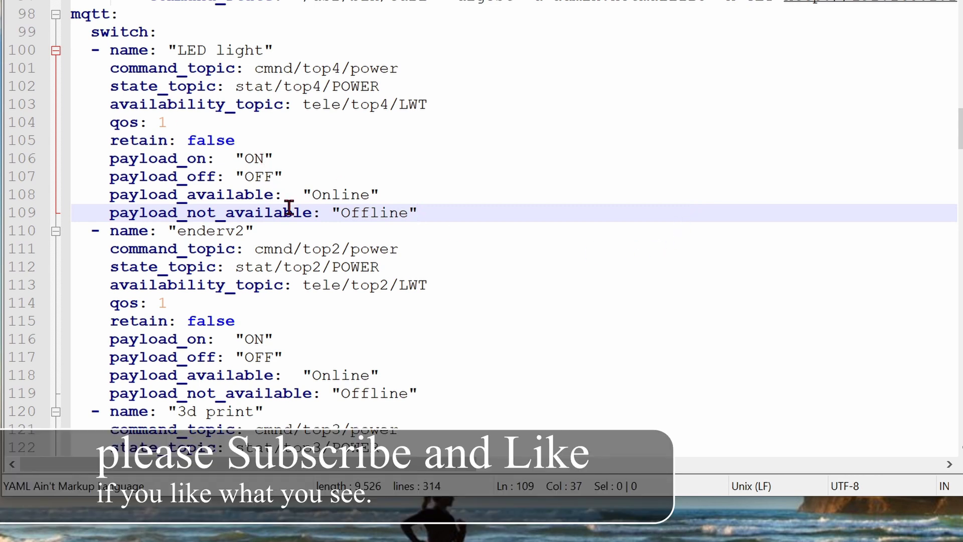
# Select the LED light topic settings, the enderv2 switch name and command_topic in the MQTT YAML
pyautogui.moveTo(149, 50); pyautogui.dragTo(184, 122)
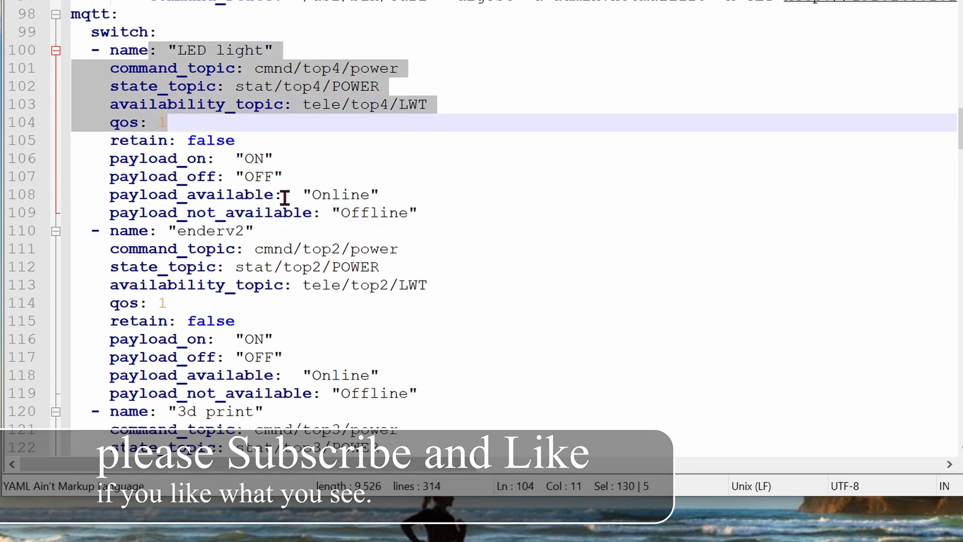
pyautogui.doubleClick(221, 231)
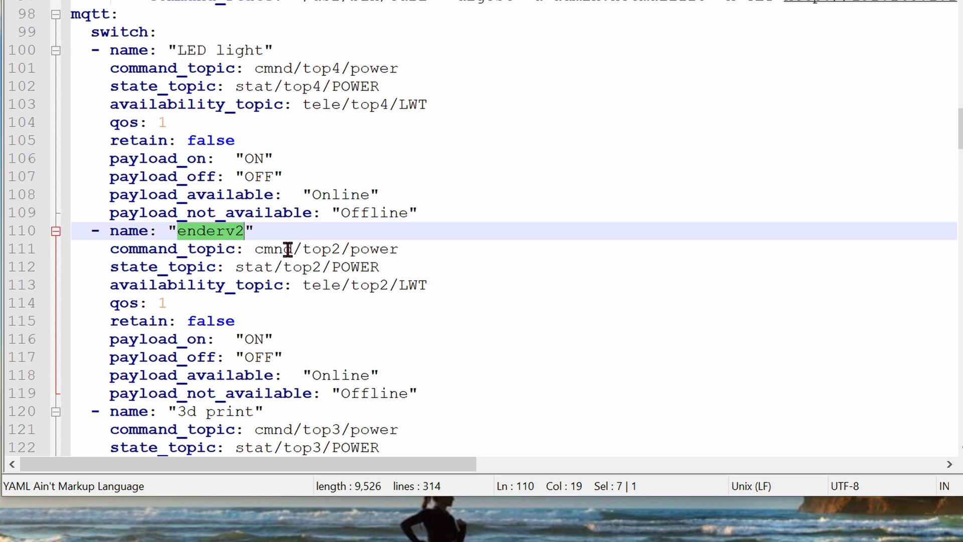
pyautogui.doubleClick(226, 248)
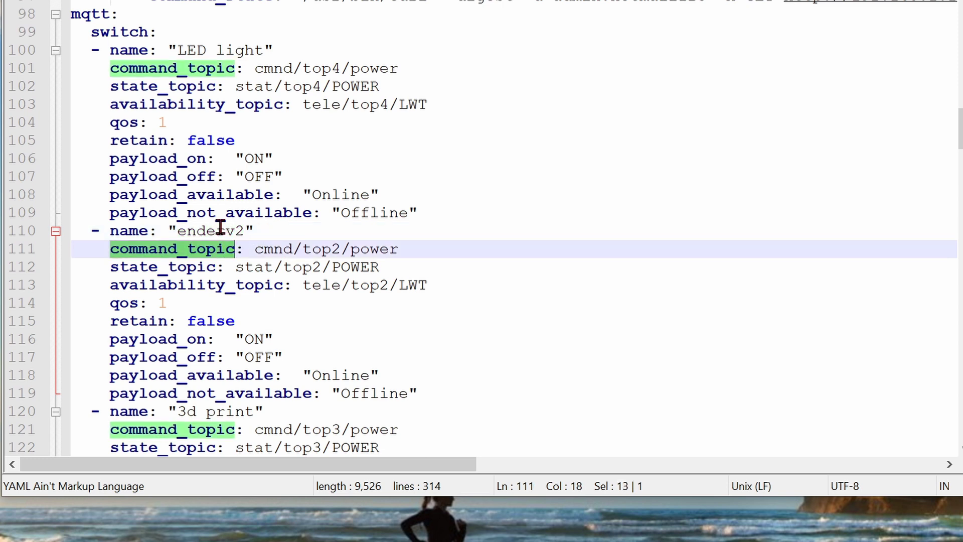
pyautogui.doubleClick(220, 230)
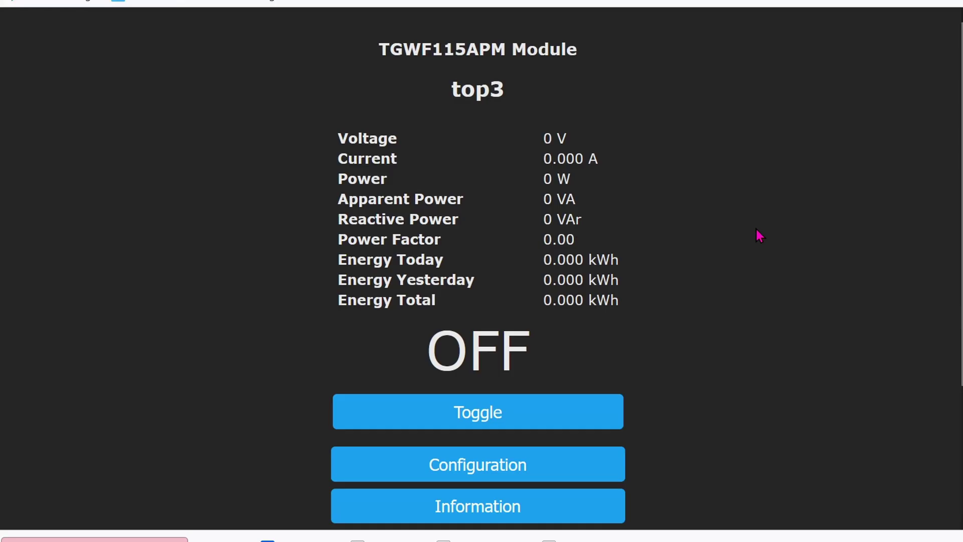
# Upload the tasmota-minimal.bin firmware file to the top3 plug
pyautogui.scroll(-3, 755, 227)
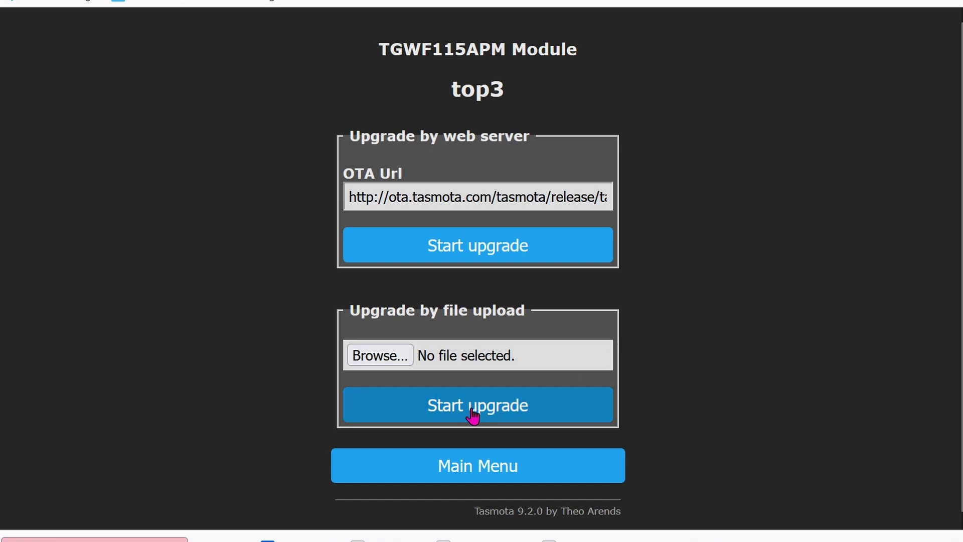
pyautogui.click(388, 355)
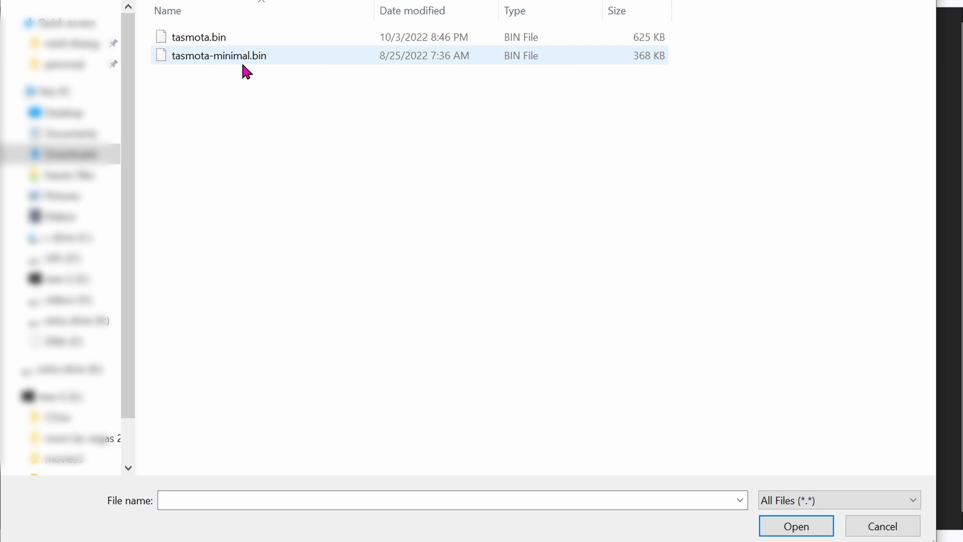
pyautogui.doubleClick(242, 62)
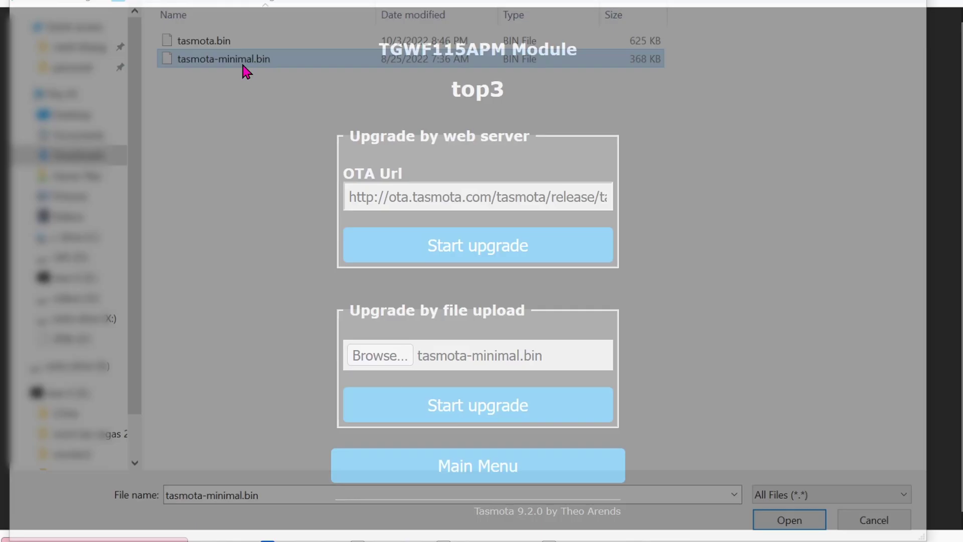
pyautogui.click(481, 420)
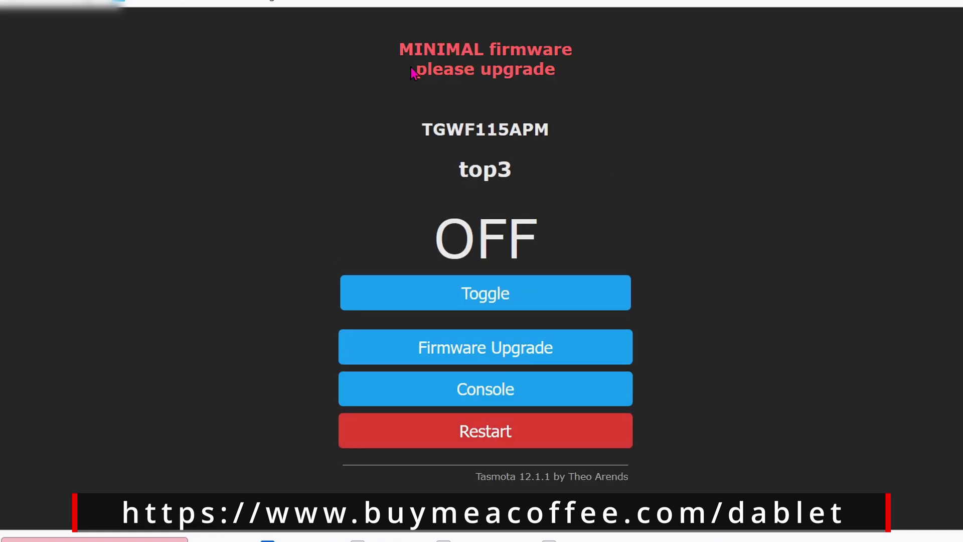
# Flash the full tasmota.bin firmware onto top3 and return to its main page
pyautogui.click(493, 363)
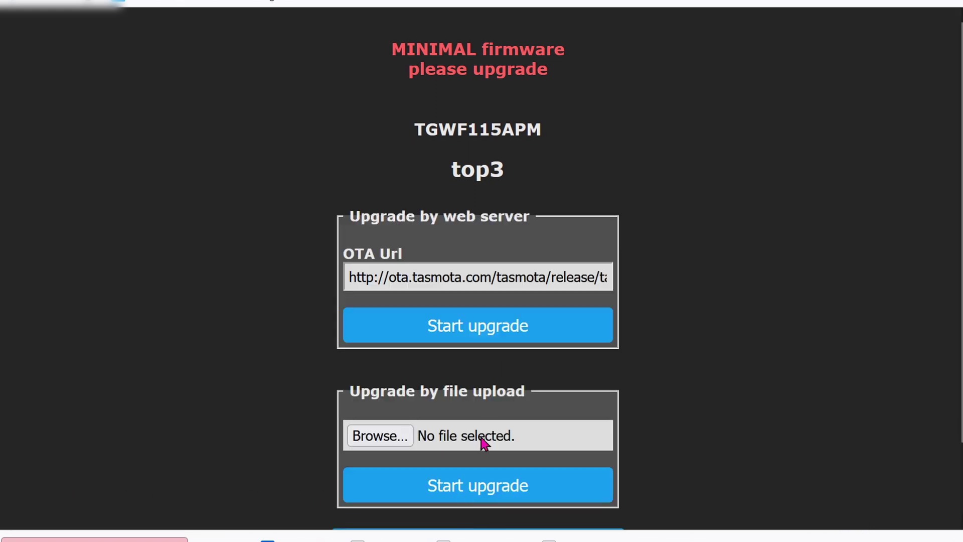
pyautogui.click(380, 435)
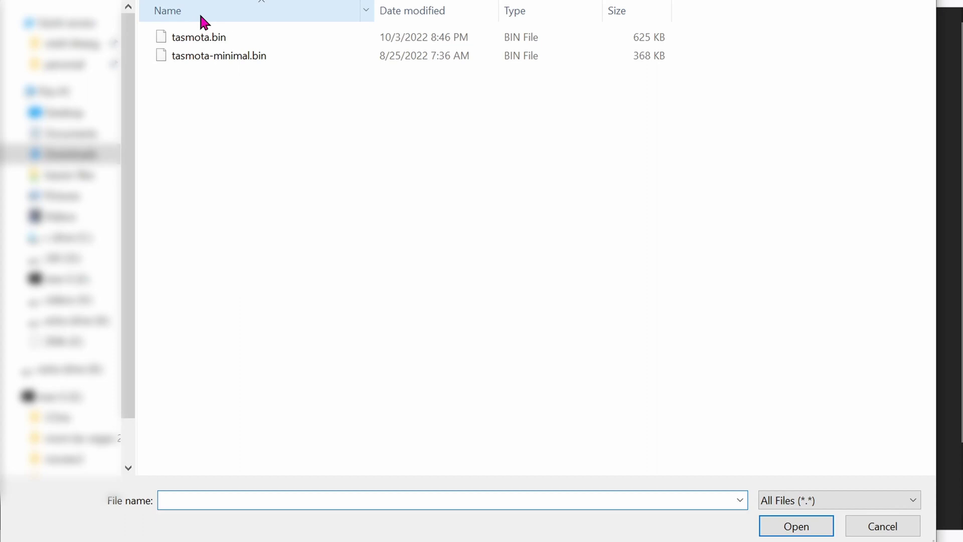
pyautogui.doubleClick(223, 47)
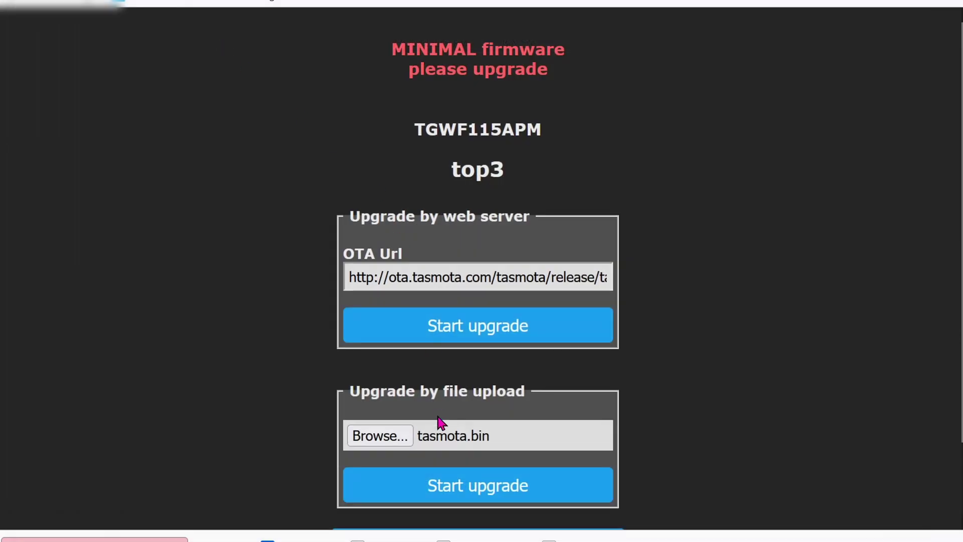
pyautogui.click(474, 498)
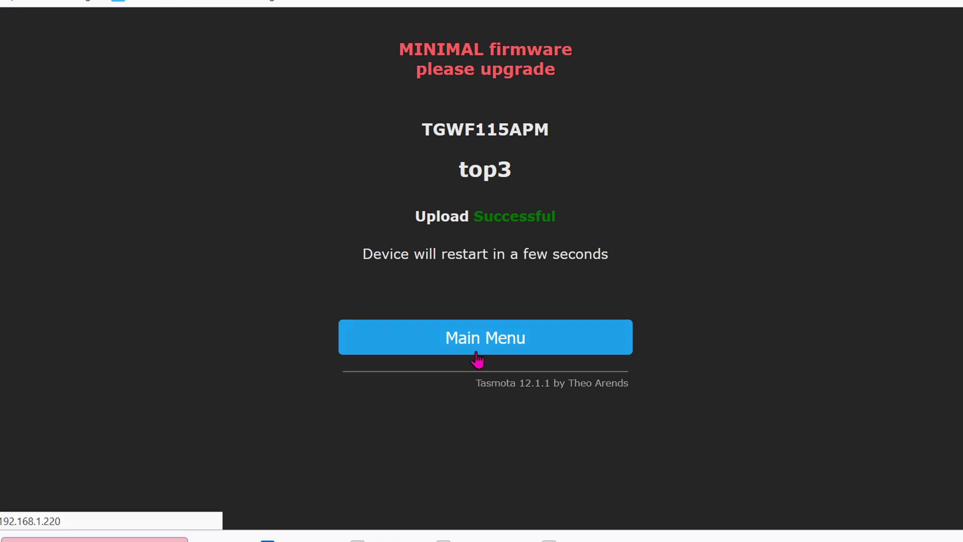
pyautogui.click(475, 350)
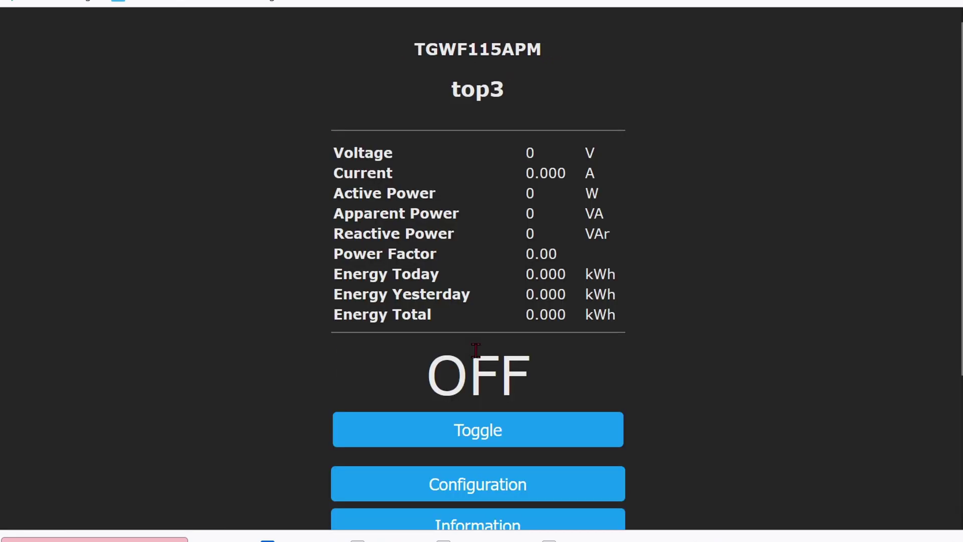
pyautogui.click(484, 442)
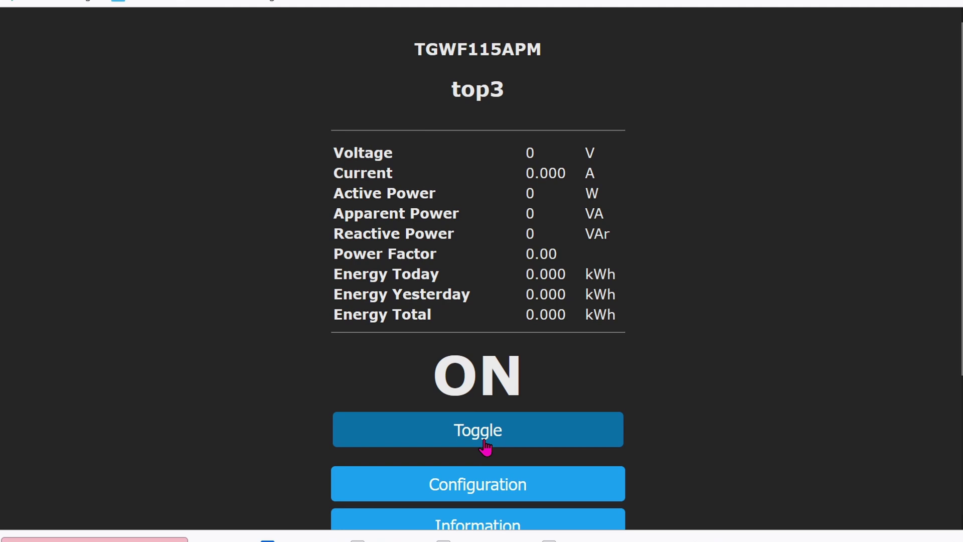
pyautogui.click(484, 442)
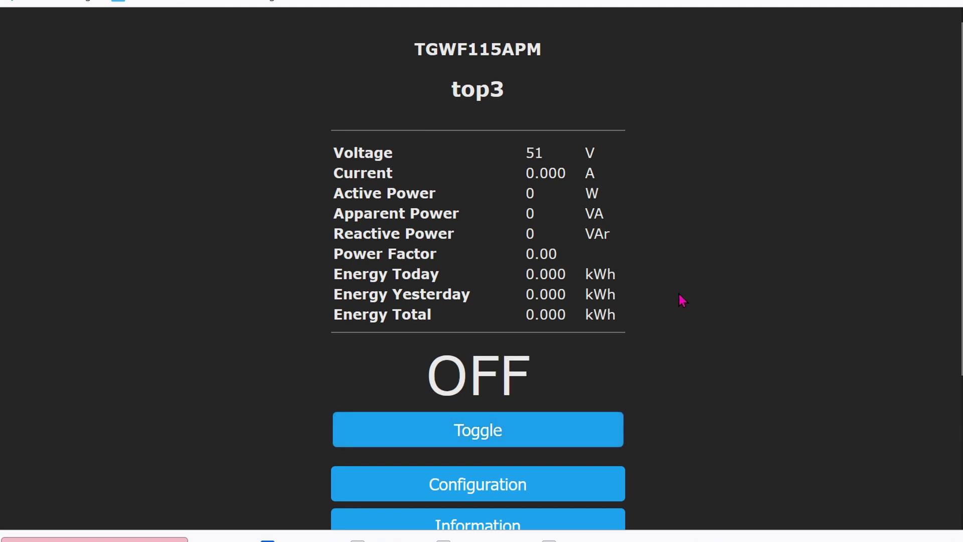
pyautogui.scroll(-3, 678, 294)
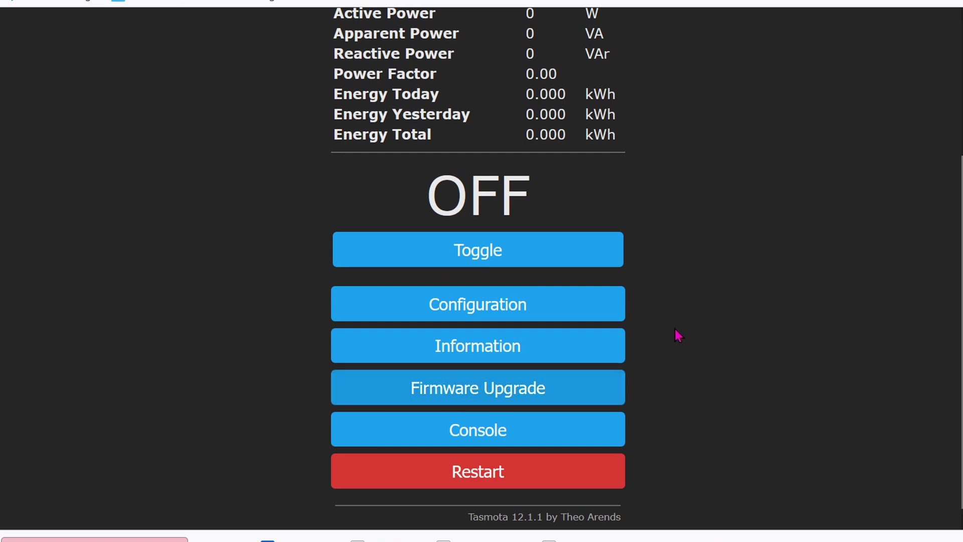
pyautogui.scroll(3, 677, 335)
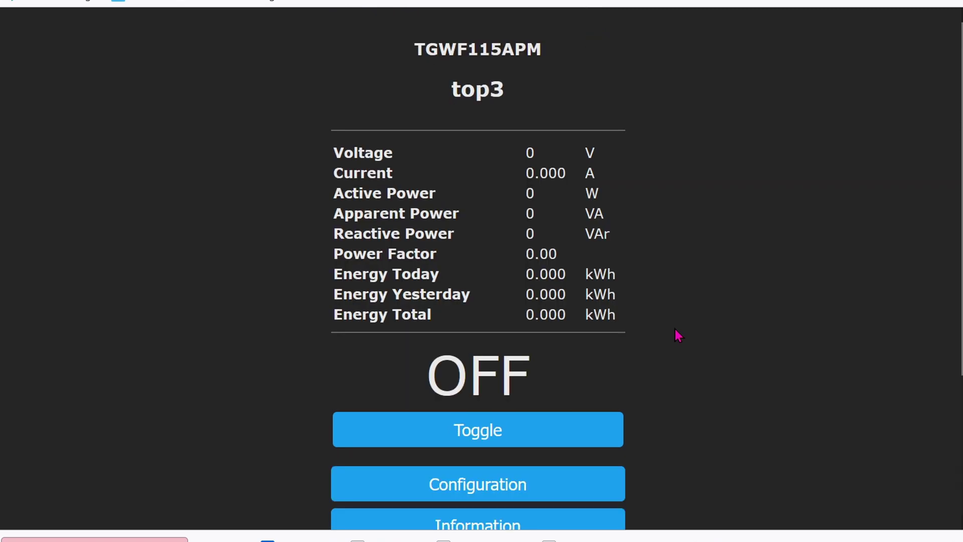
pyautogui.scroll(-3, 678, 335)
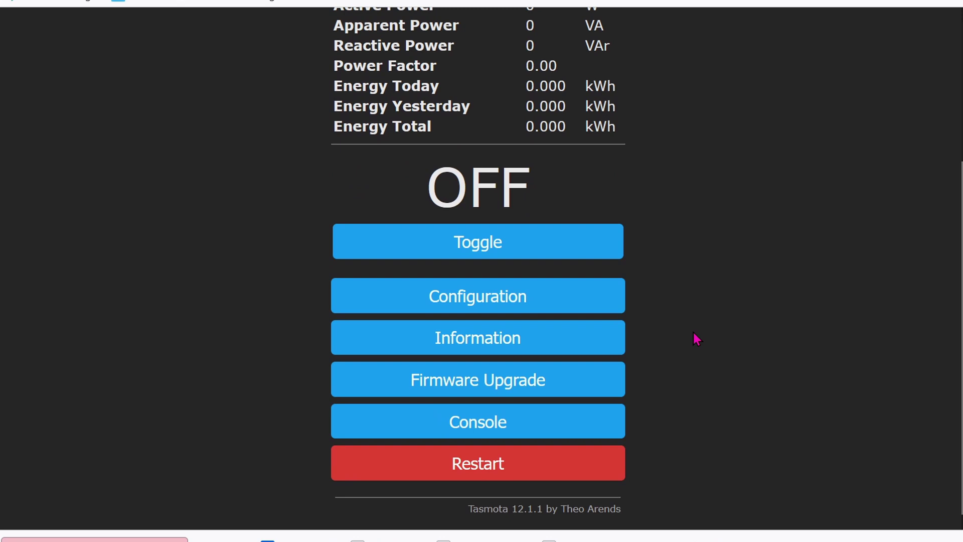
# Open Configure Other and select the entire Template string
pyautogui.click(454, 315)
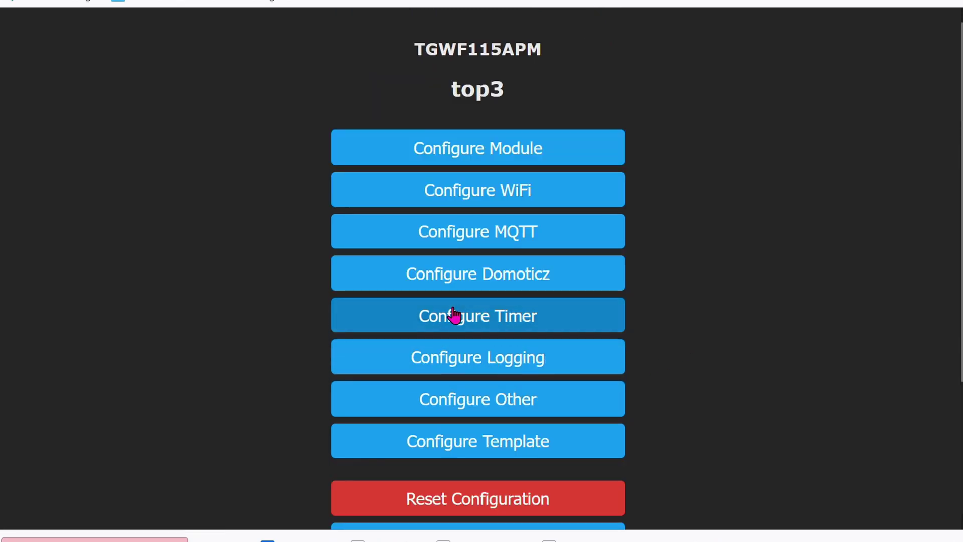
pyautogui.click(502, 409)
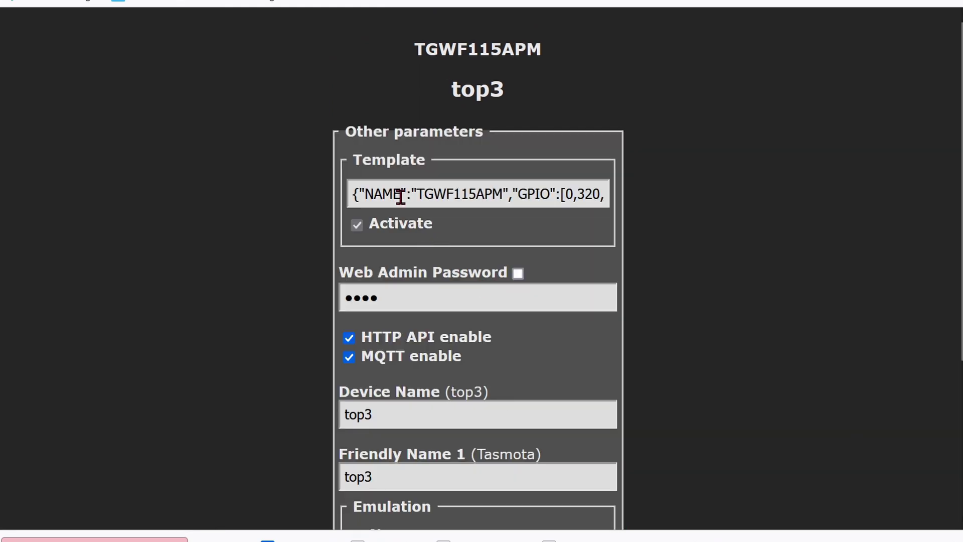
pyautogui.moveTo(400, 194); pyautogui.dragTo(668, 208)
pyautogui.click(729, 228)
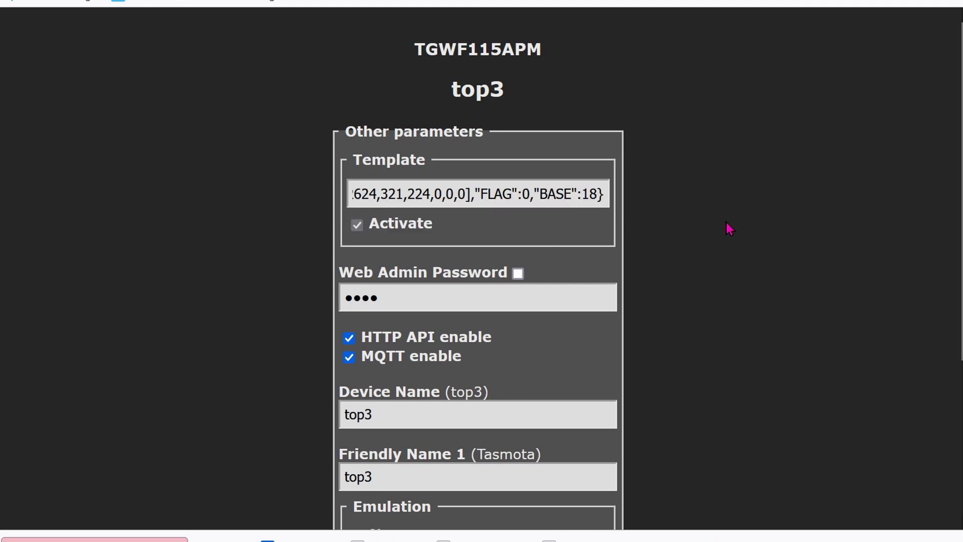
pyautogui.click(503, 198)
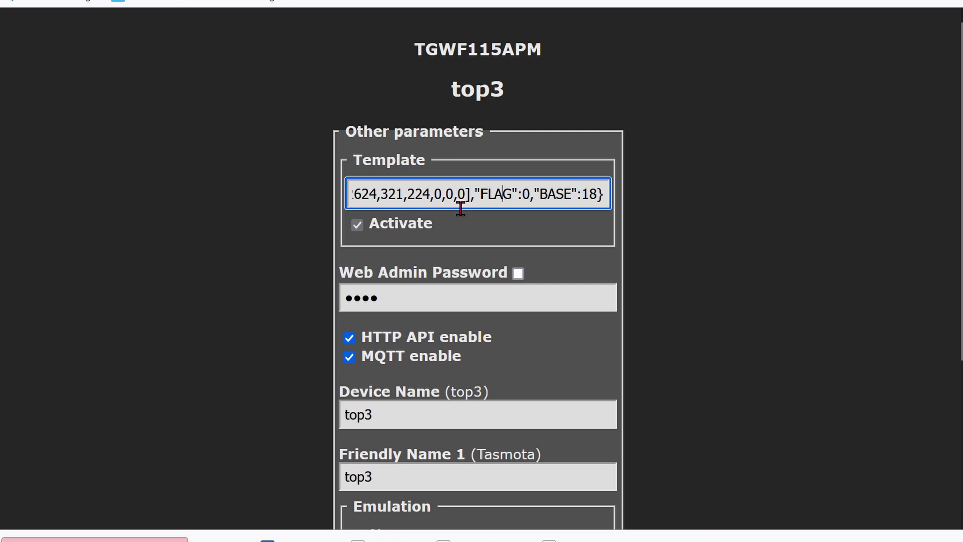
pyautogui.hotkey('ctrl', 'a')
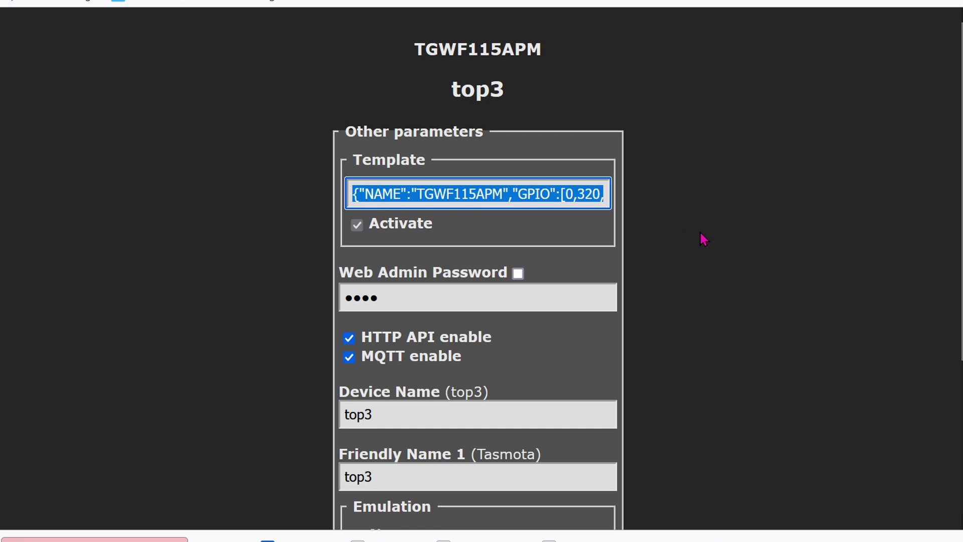
pyautogui.click(630, 249)
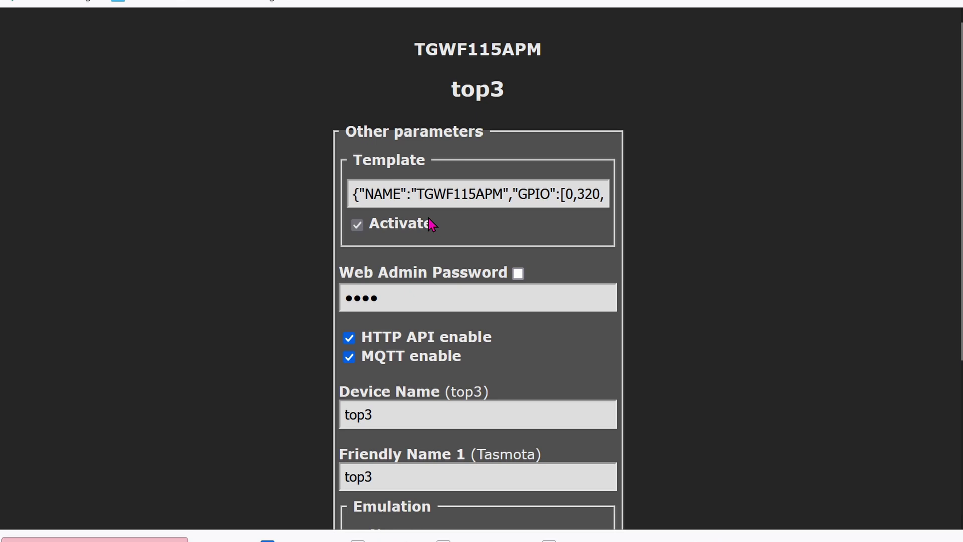
# Go back to Configuration and show MQTT: host 192.168.1.229, port 1883, topic top3
pyautogui.scroll(-4, 577, 327)
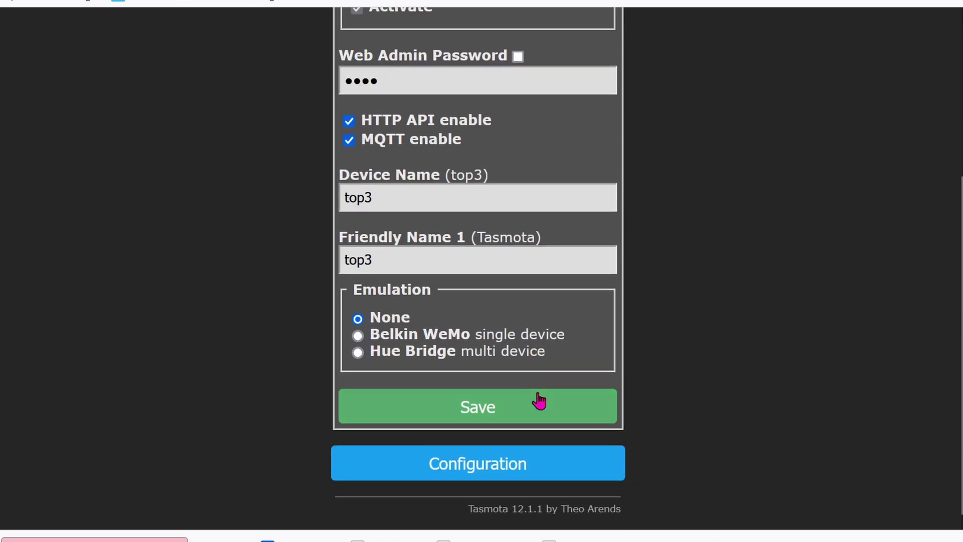
pyautogui.scroll(4, 540, 400)
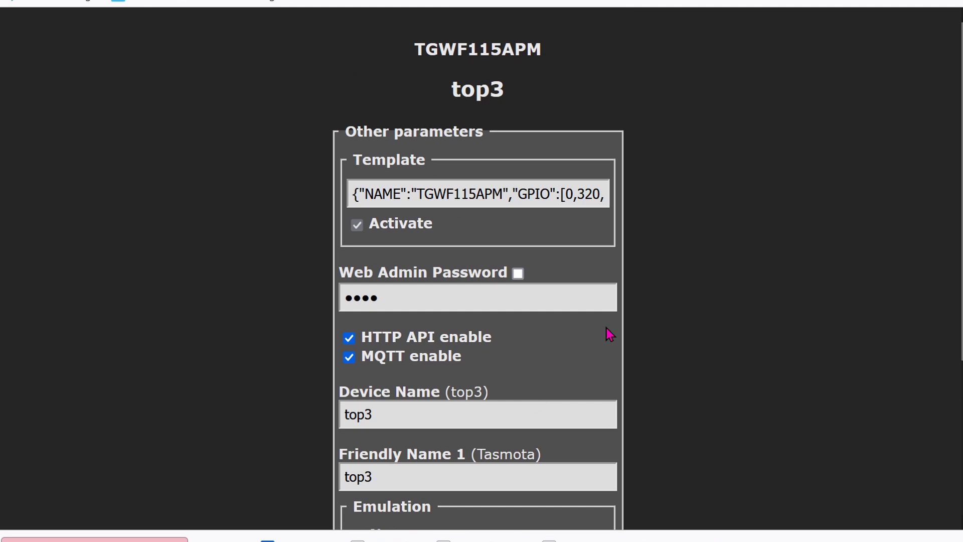
pyautogui.hotkey('alt', 'Left')
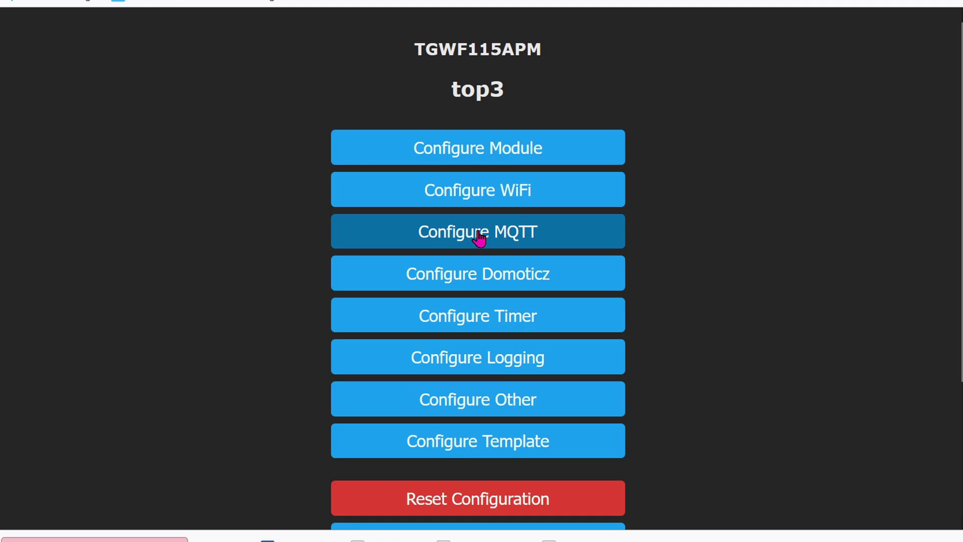
pyautogui.click(543, 241)
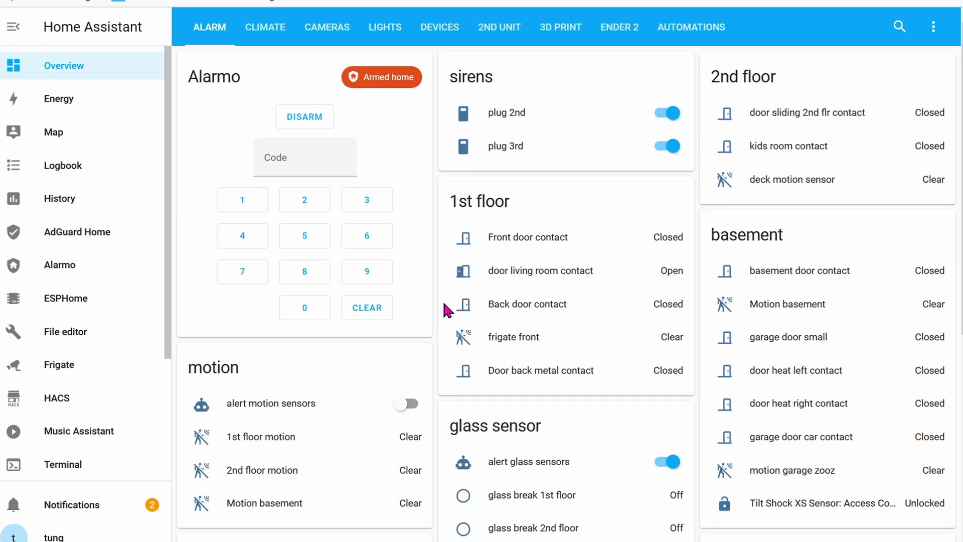
# Go to Settings > Devices & Services to view the integrations
pyautogui.scroll(-3, 104, 340)
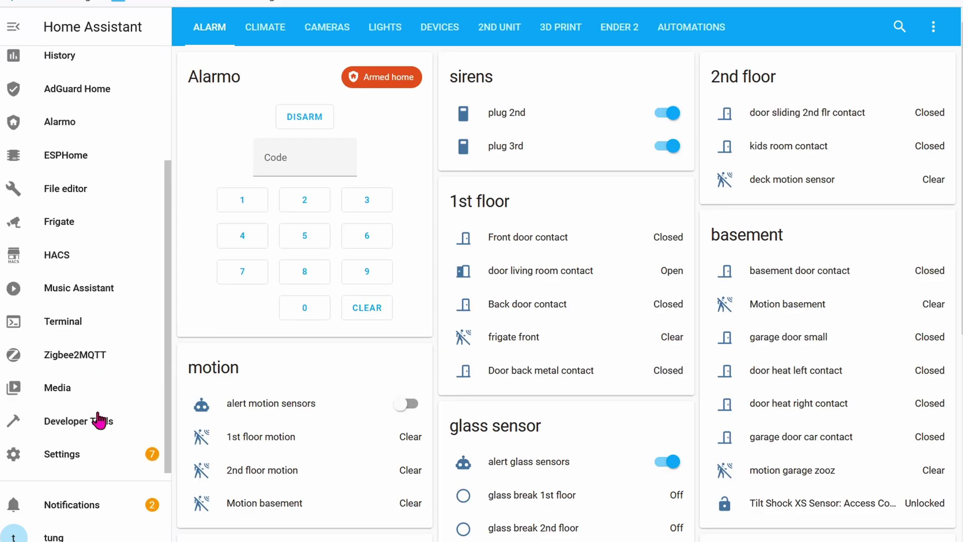
pyautogui.click(98, 454)
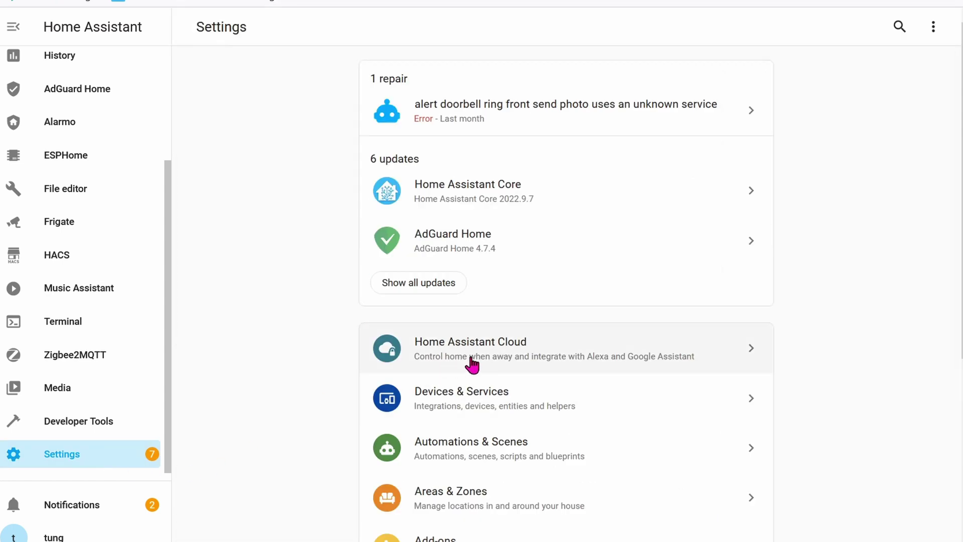
pyautogui.click(528, 405)
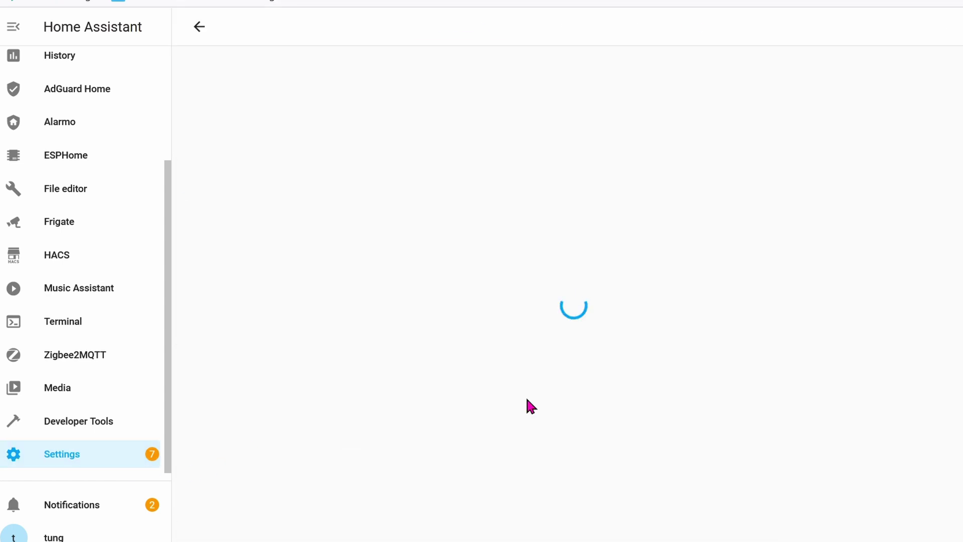
pyautogui.scroll(-8, 639, 441)
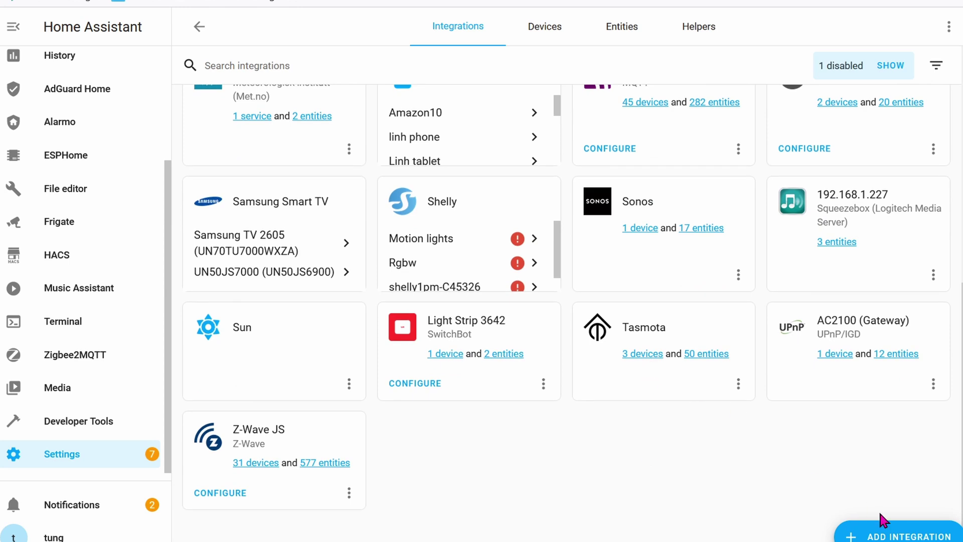
# Search 'tas' in Add Integration, then close it without adding anything
pyautogui.click(883, 532)
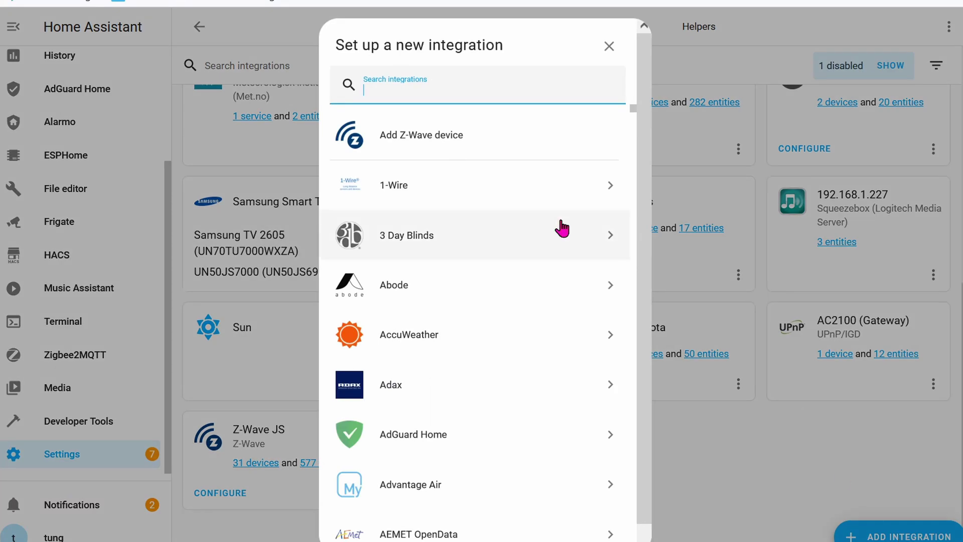
pyautogui.write('tas')
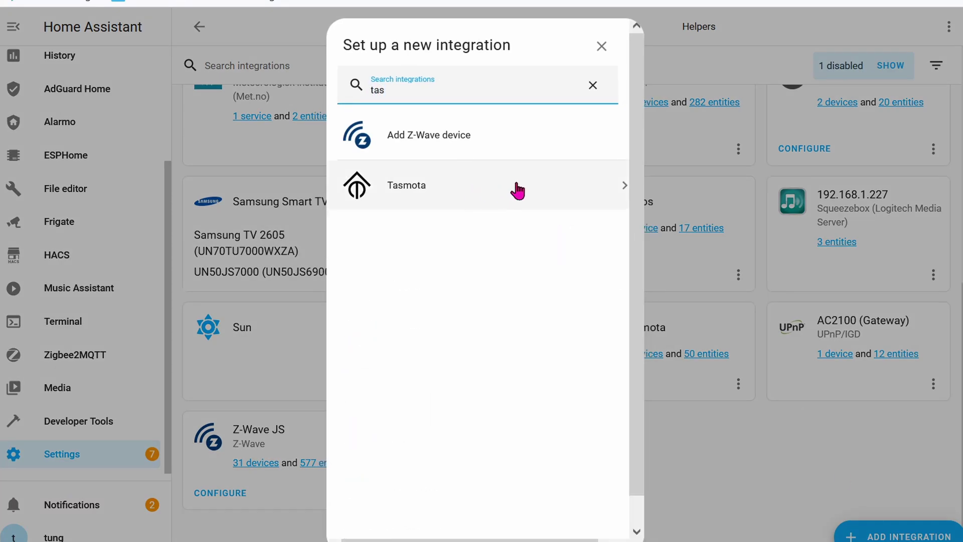
pyautogui.click(601, 47)
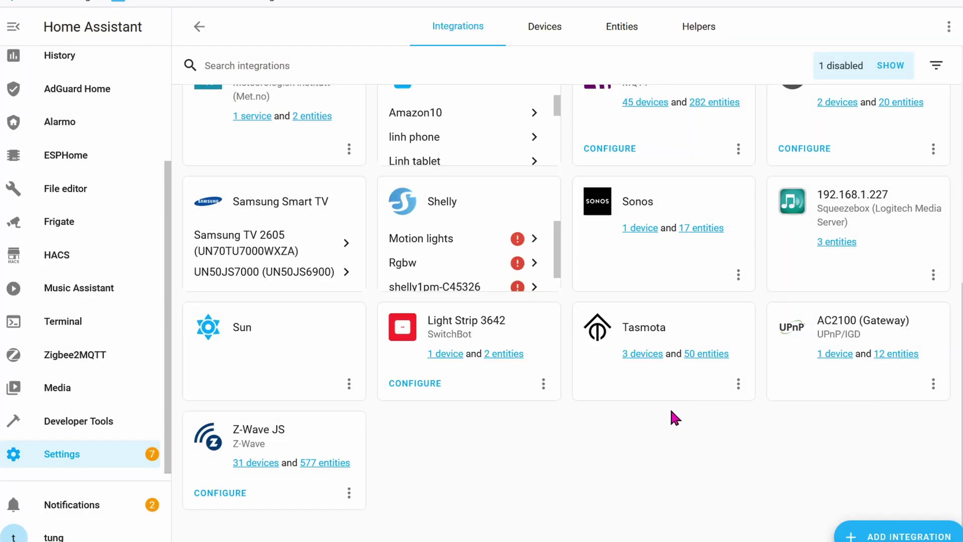
# Open top3 from the Tasmota integration's 3 devices and toggle the plug on, then off
pyautogui.click(647, 354)
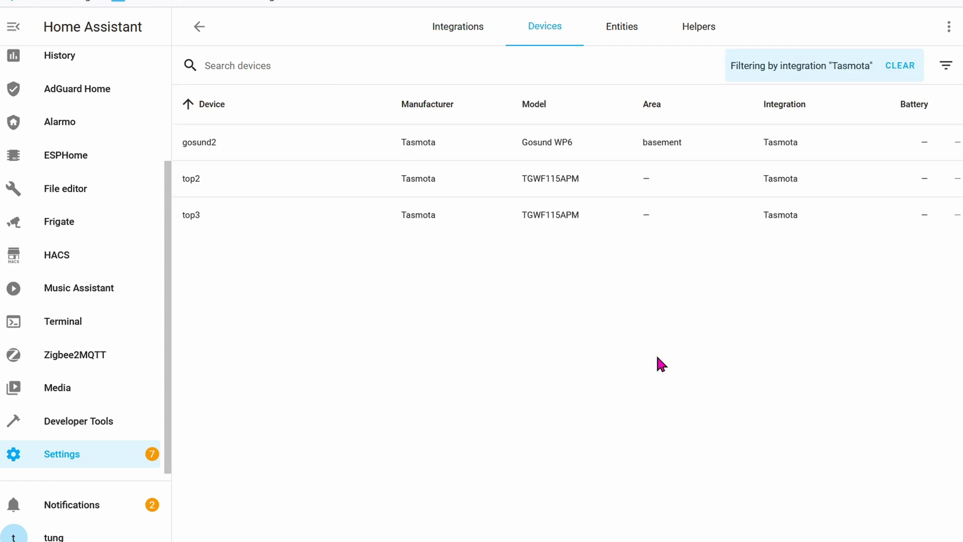
pyautogui.click(277, 224)
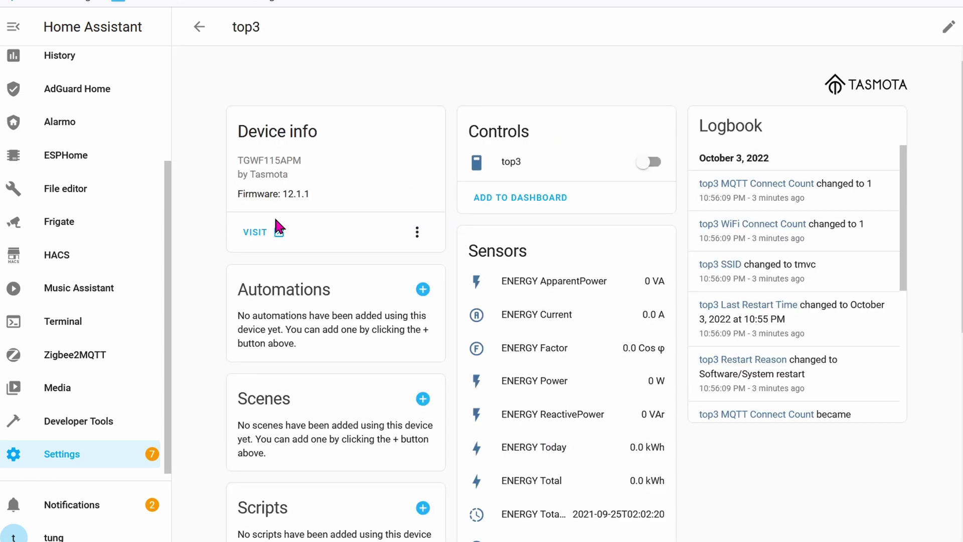
pyautogui.click(648, 161)
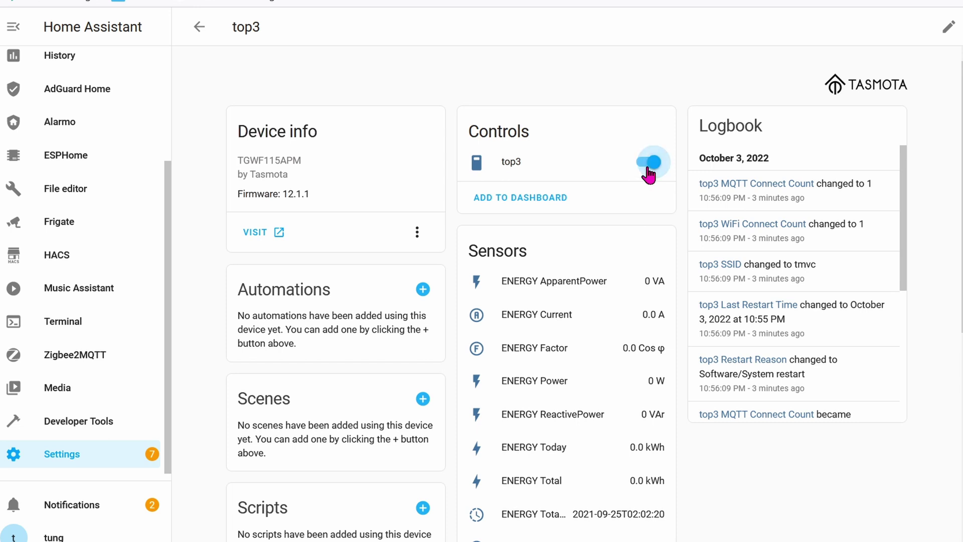
pyautogui.click(648, 161)
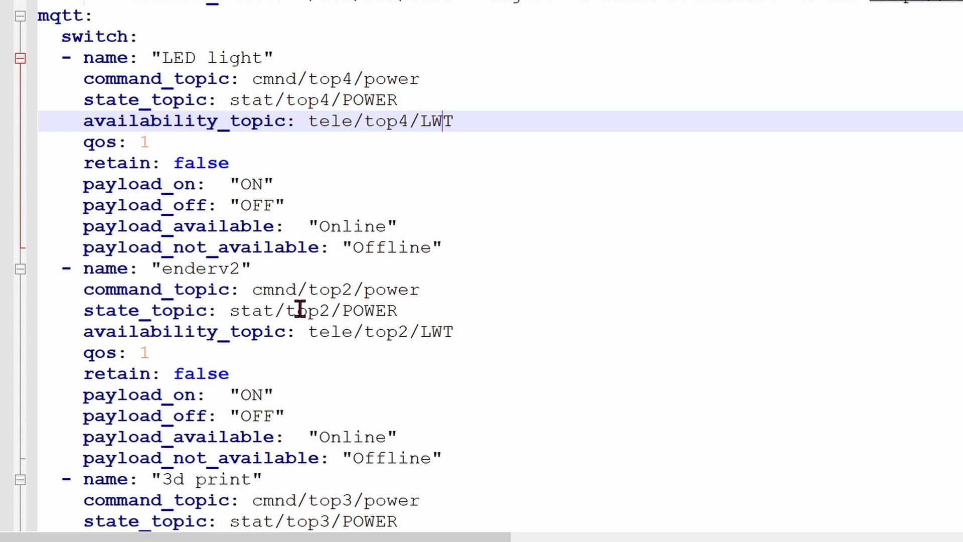
pyautogui.doubleClick(328, 294)
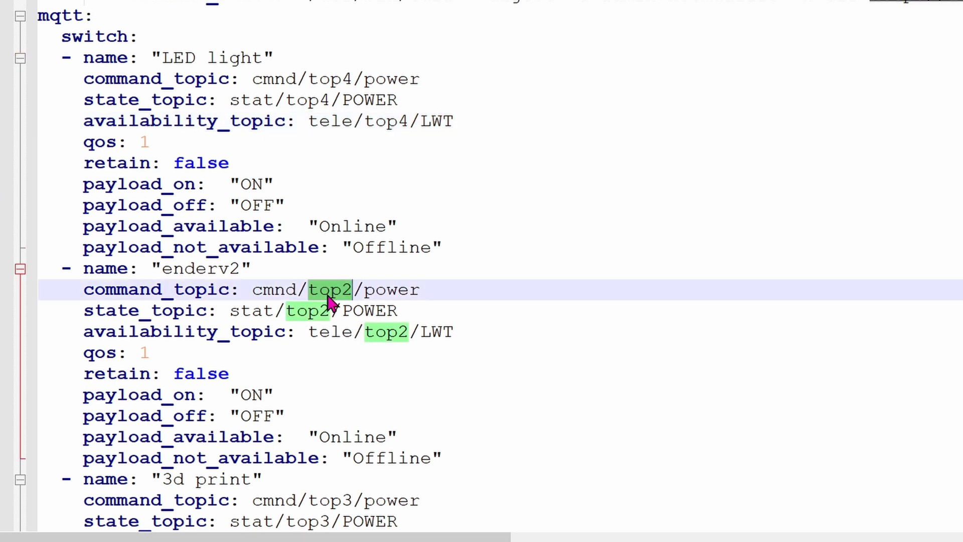